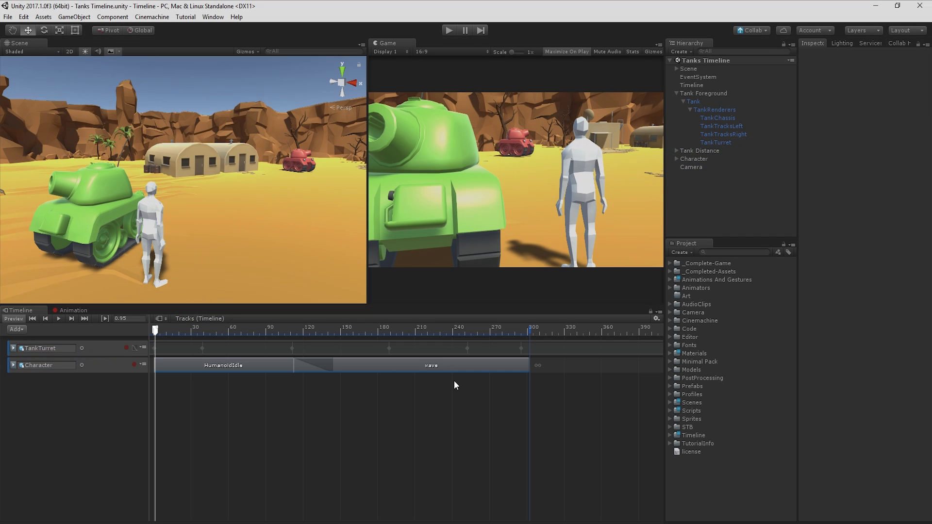
- Preview the timeline, then add an Animation Track for TankTurret and start recording on it
key("space")
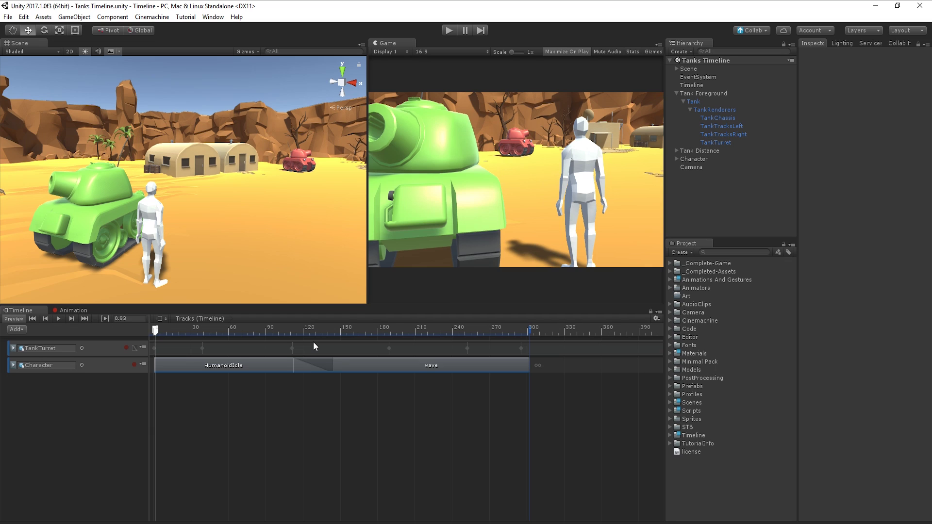
left_click(716, 142)
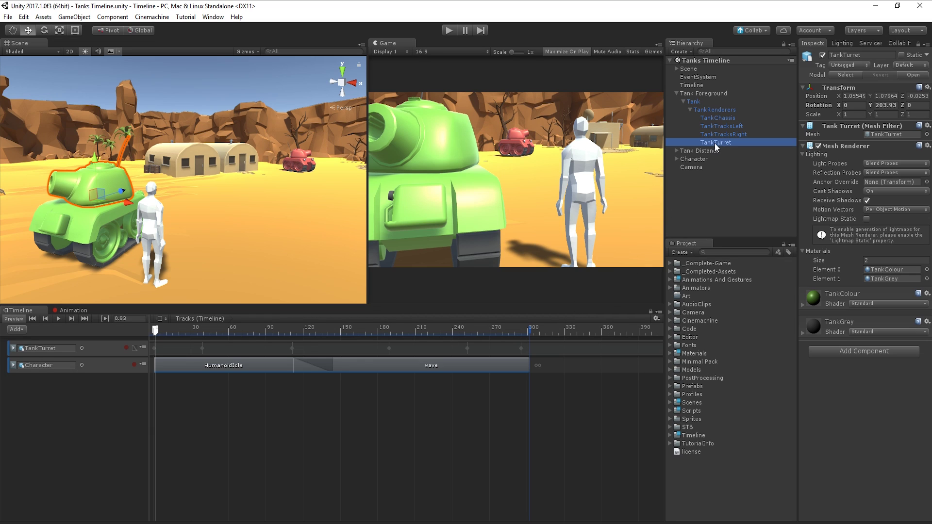
right_click(122, 398)
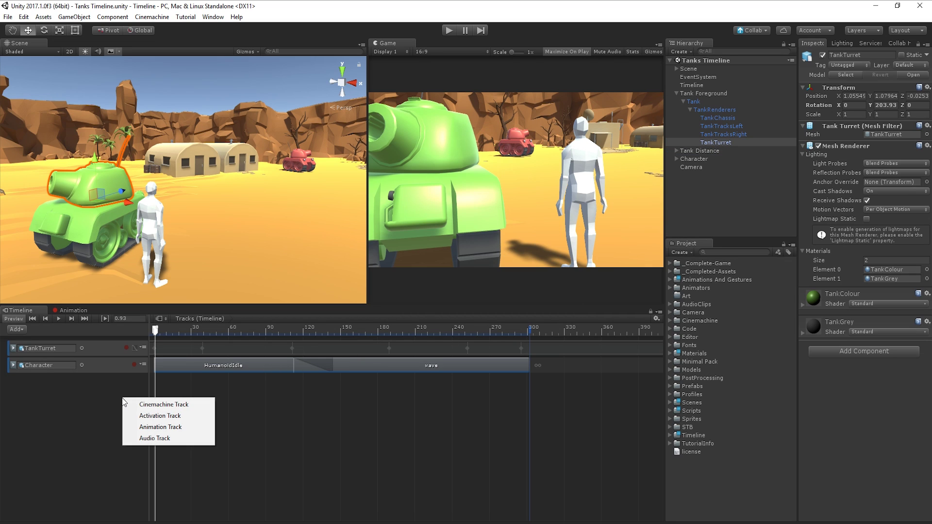
left_click(160, 429)
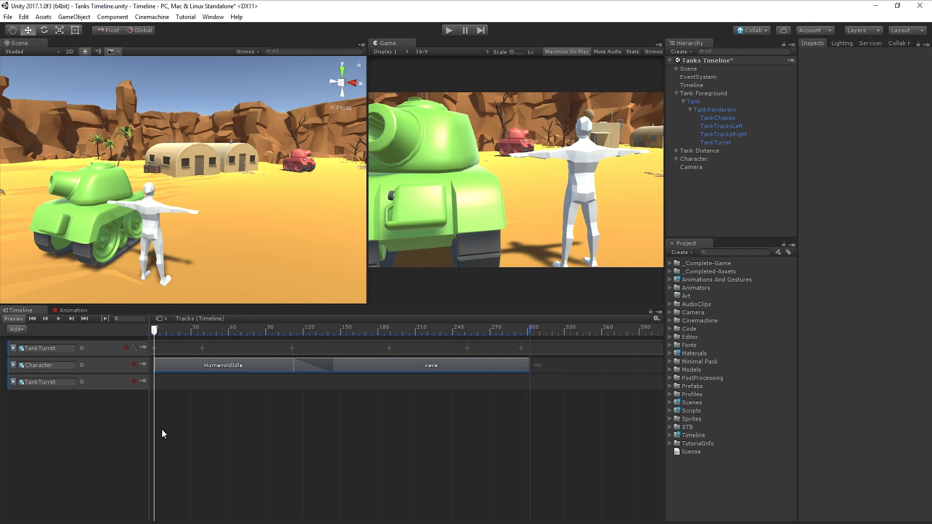
left_click(135, 381)
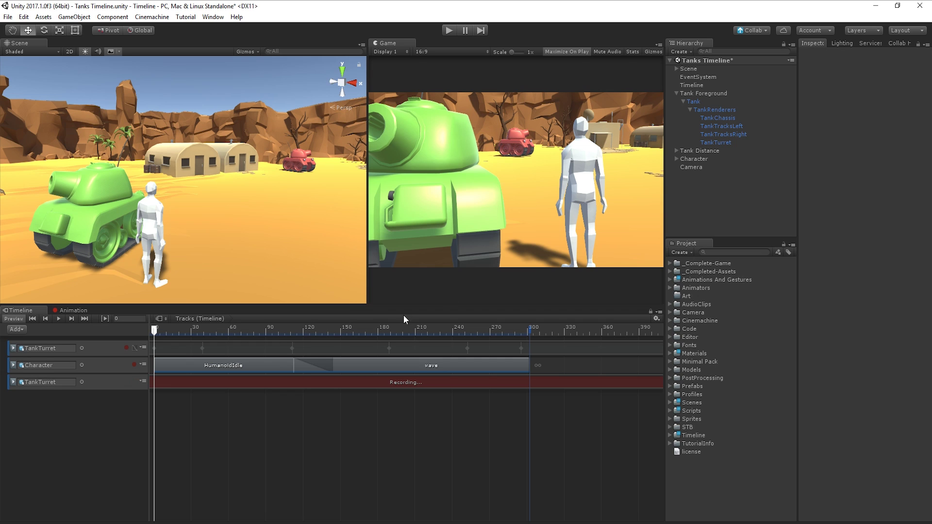
- Key TankTurret rotations with the Rotate tool at the start and frame 38, then stop recording
left_click(724, 142)
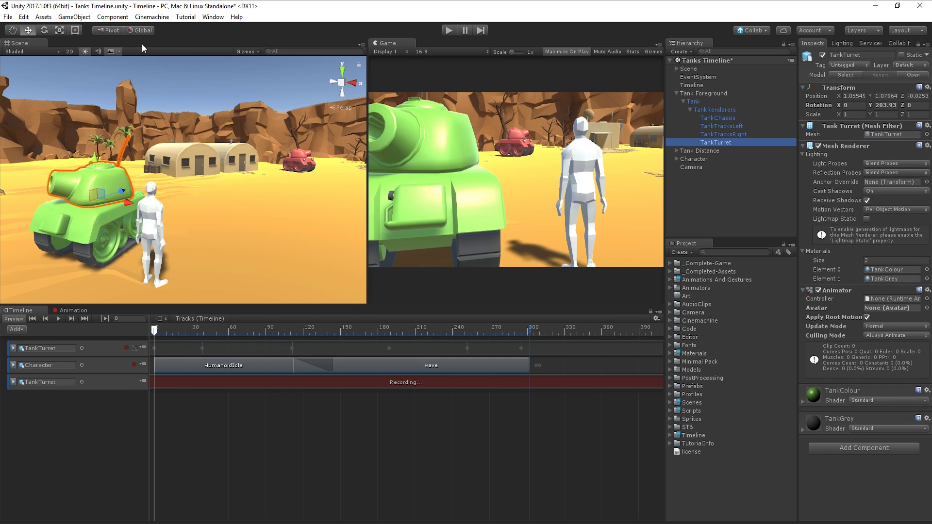
left_click(44, 30)
left_click_drag(80, 136, 144, 264)
left_click_drag(154, 329, 380, 323)
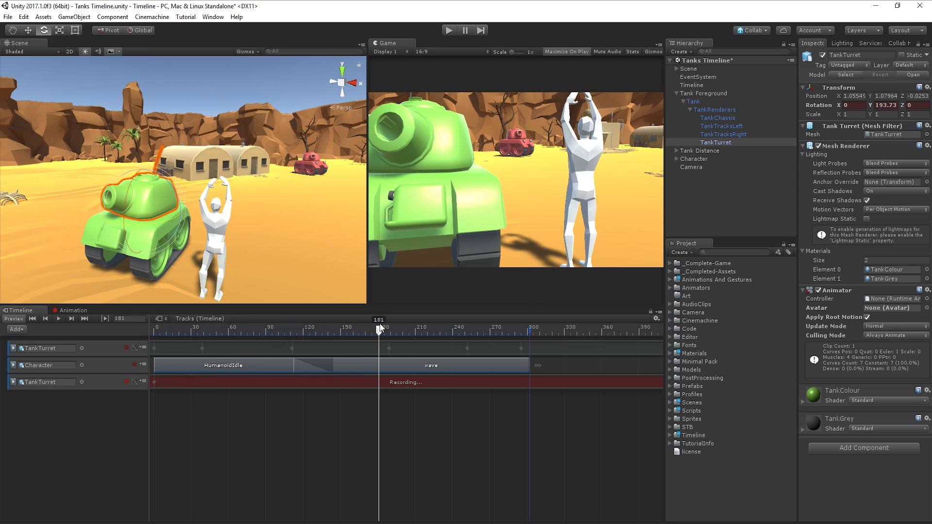
left_click_drag(142, 225, 208, 221)
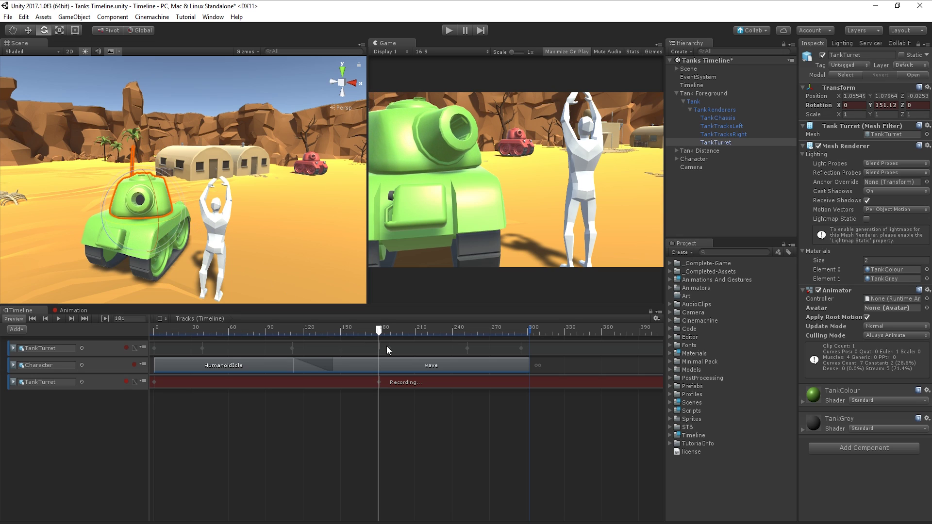
mouse_move(380, 331)
left_mouse_down()
mouse_move(304, 331)
mouse_move(379, 331)
left_mouse_up()
left_click(33, 318)
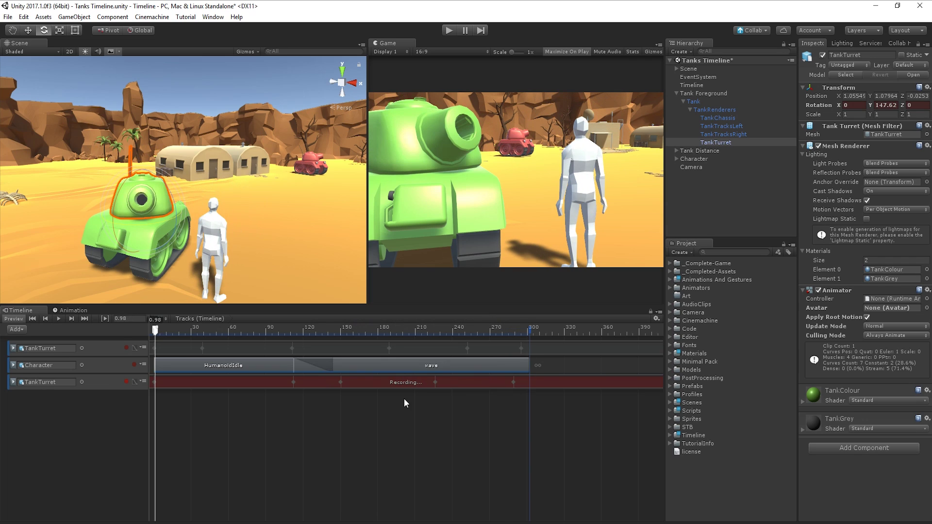
left_click(127, 382)
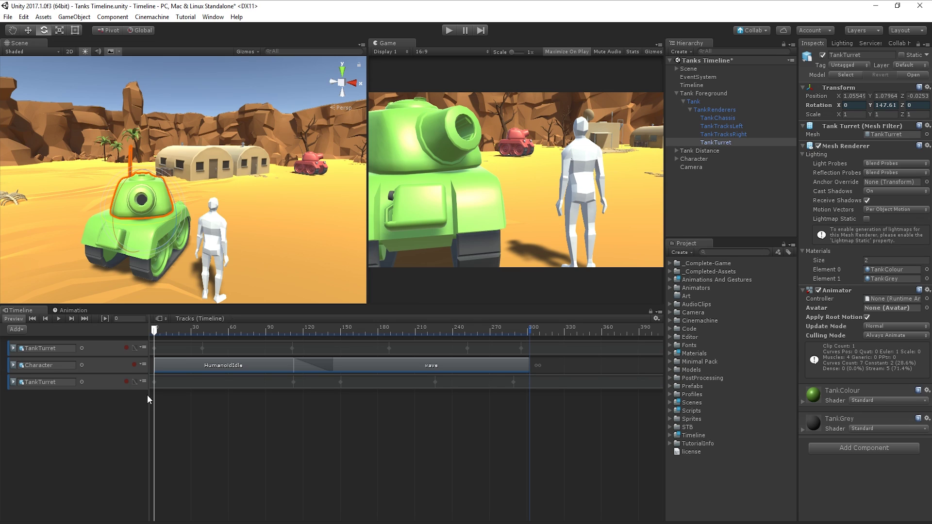
- Show the TankTurret track's rotation curves, enlarge the curve view, then collapse it
left_click(135, 382)
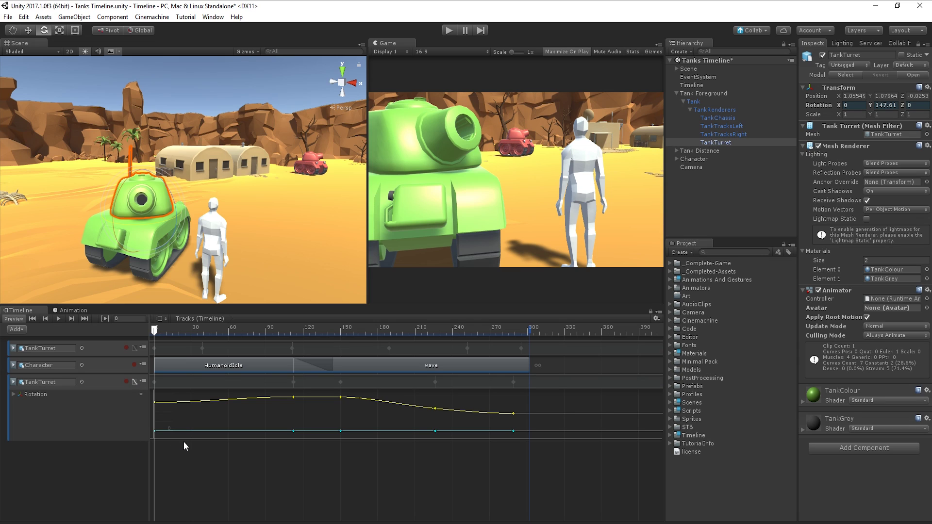
left_click_drag(185, 439, 185, 493)
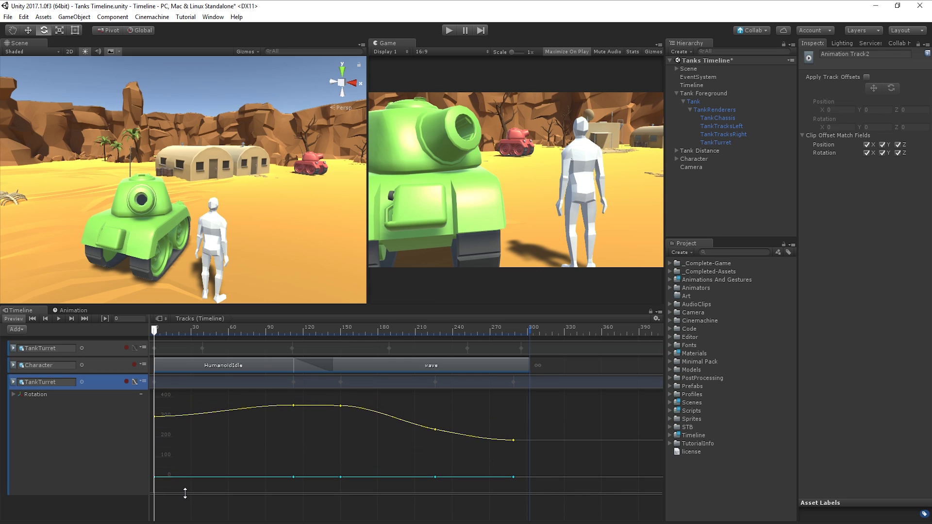
left_click(190, 515)
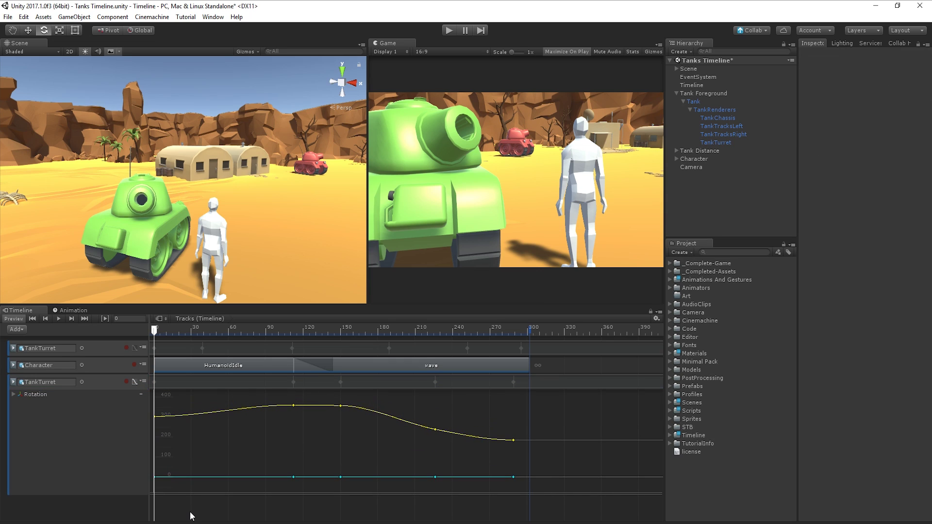
left_click(277, 384)
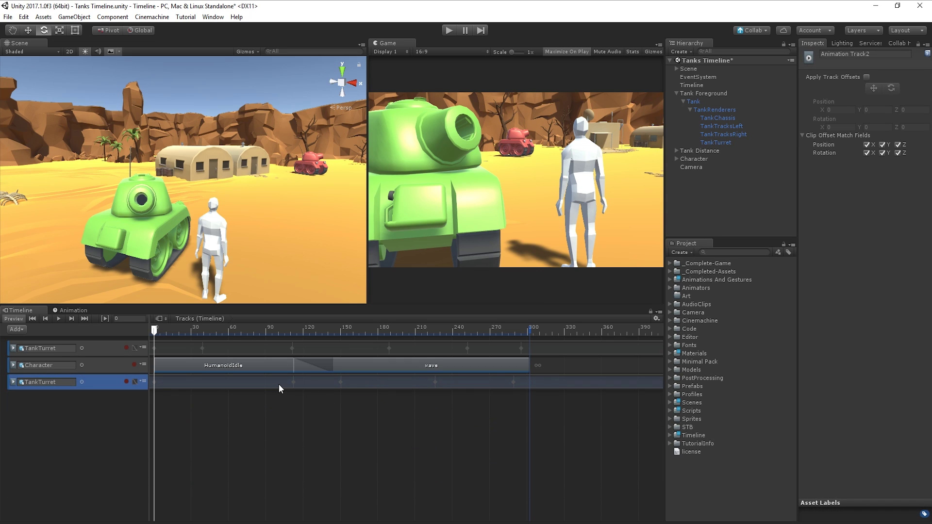
- In the Animation window, set both tangents of the frame-150 rotation key to Free
double_click(281, 381)
left_click_drag(306, 319, 427, 320)
right_click(418, 335)
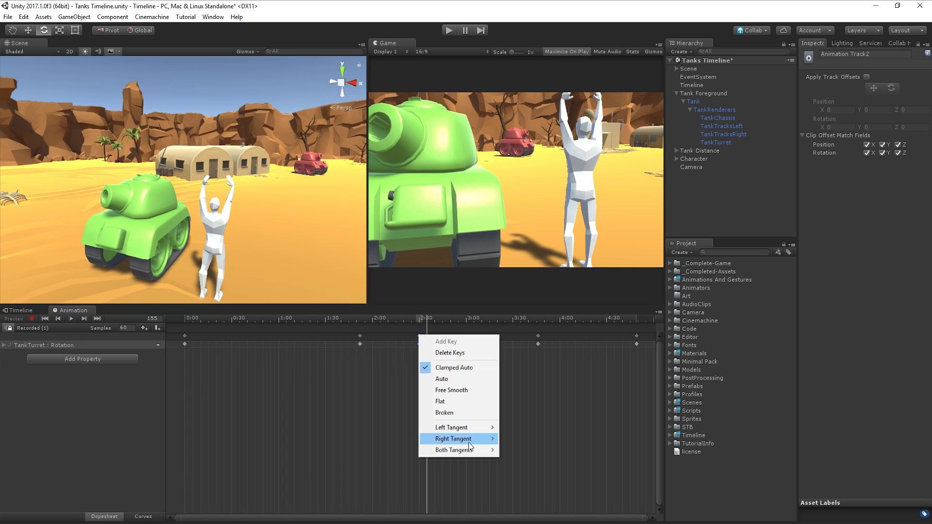
mouse_move(470, 449)
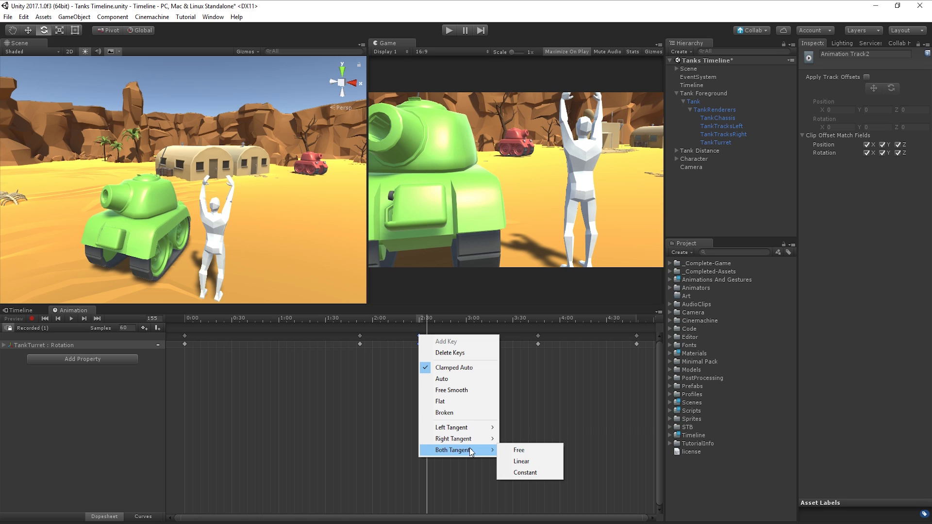
left_click(531, 452)
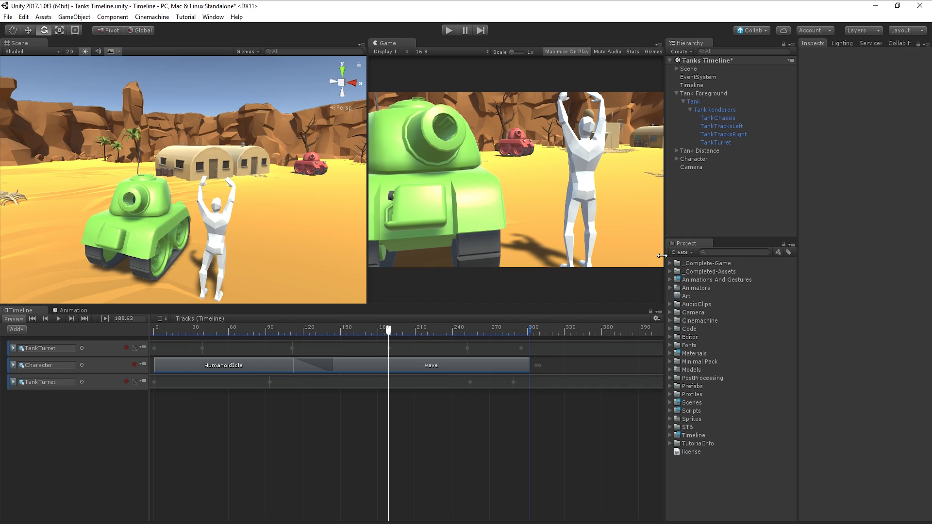
- Drag CompleteShellExplosion from under Tank Distance into the timeline as an Activation Track
left_click(676, 94)
left_click(676, 101)
left_click(706, 117)
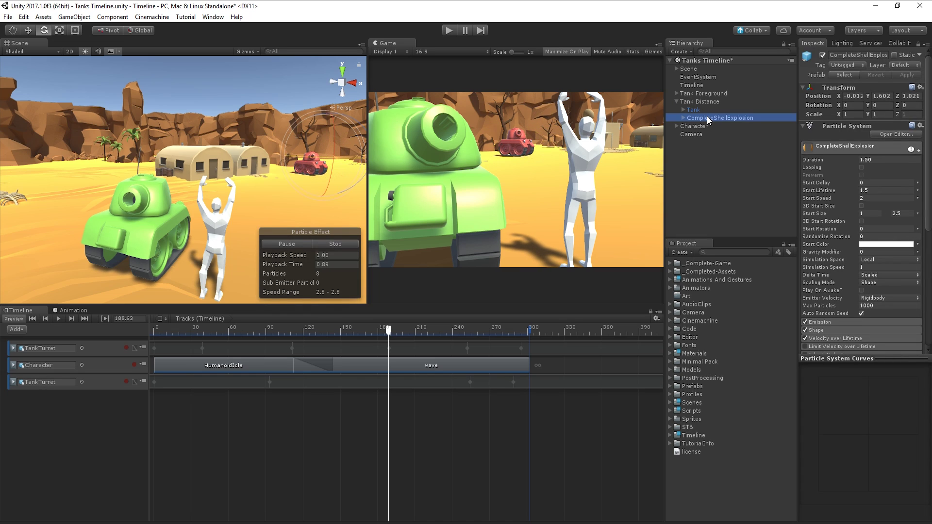
left_click_drag(708, 120, 191, 406)
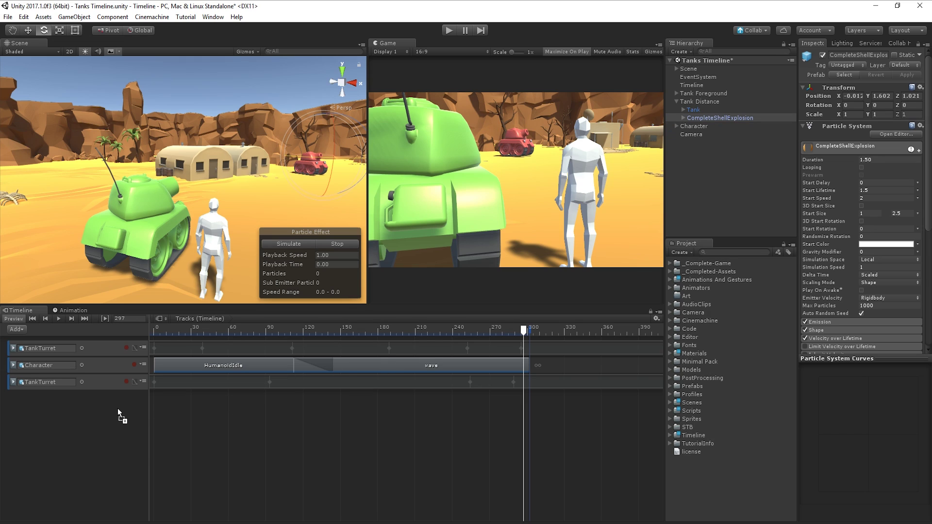
left_click_drag(118, 409, 118, 409)
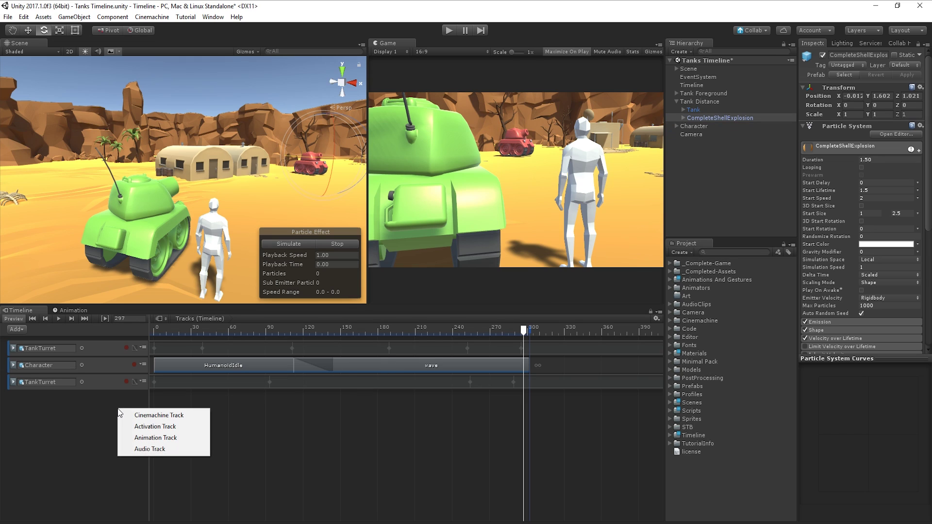
left_click(174, 427)
- Move the Active clip to start around frame 298 and play the scene
left_click_drag(180, 403, 553, 398)
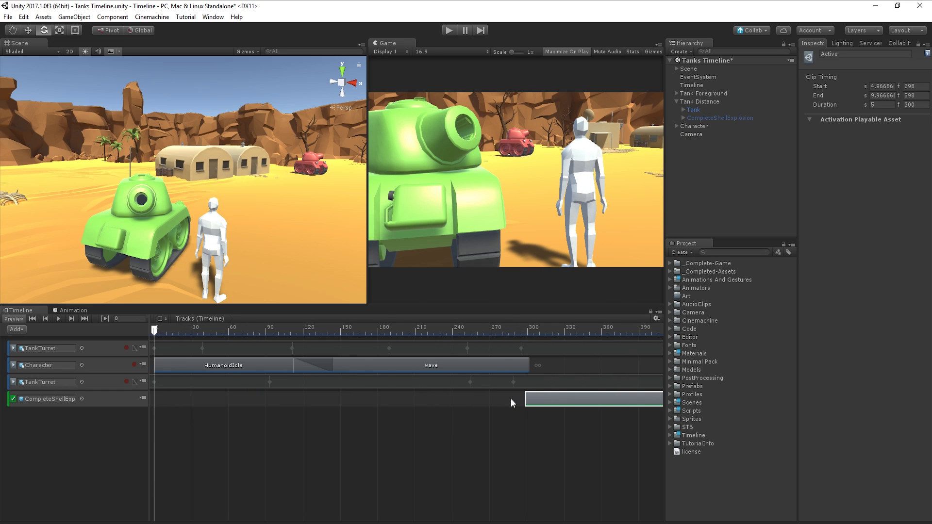
left_click(511, 398)
left_click(449, 31)
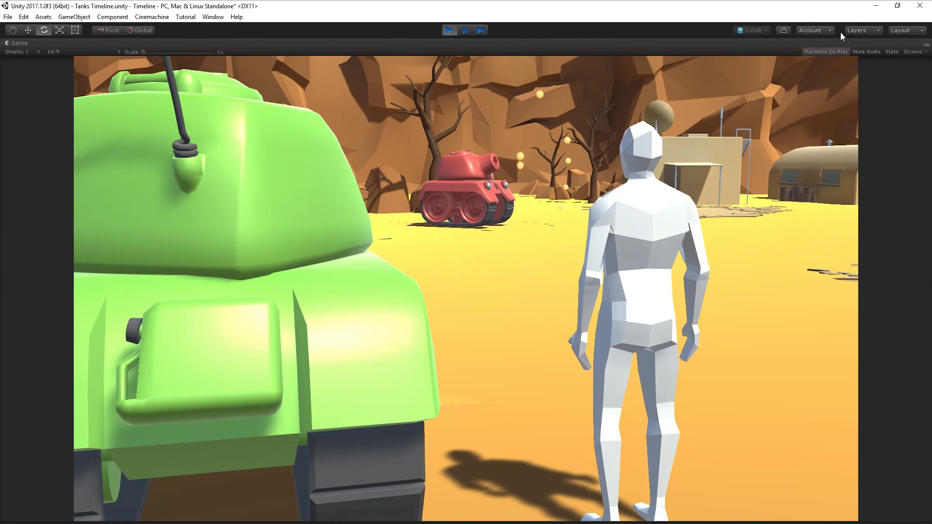
- Exit Play mode and set the CompleteShellExp Activation Track's Post-playback state to Inactive
left_click(452, 31)
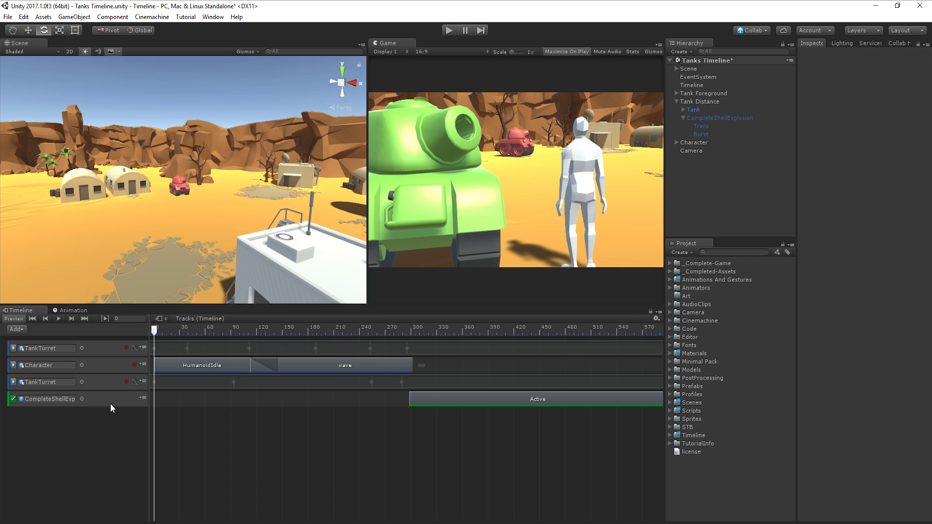
left_click(110, 405)
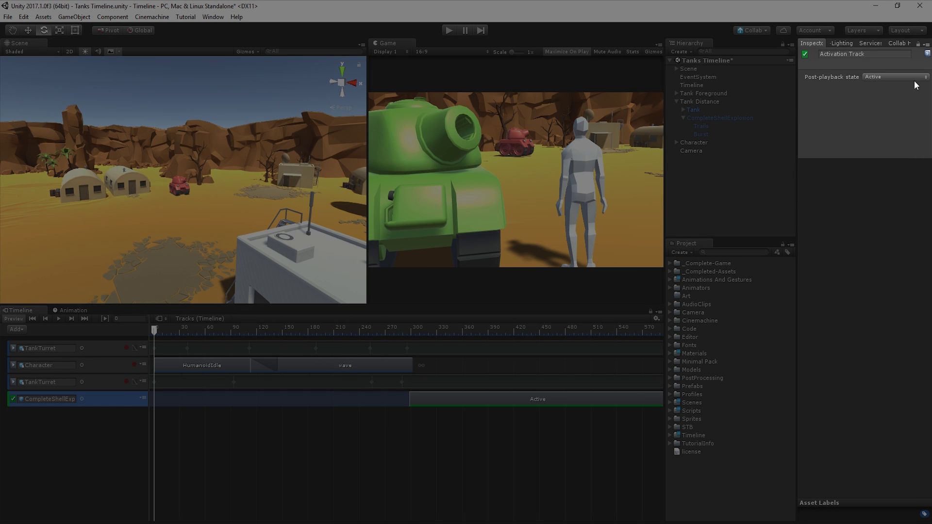
left_click(921, 80)
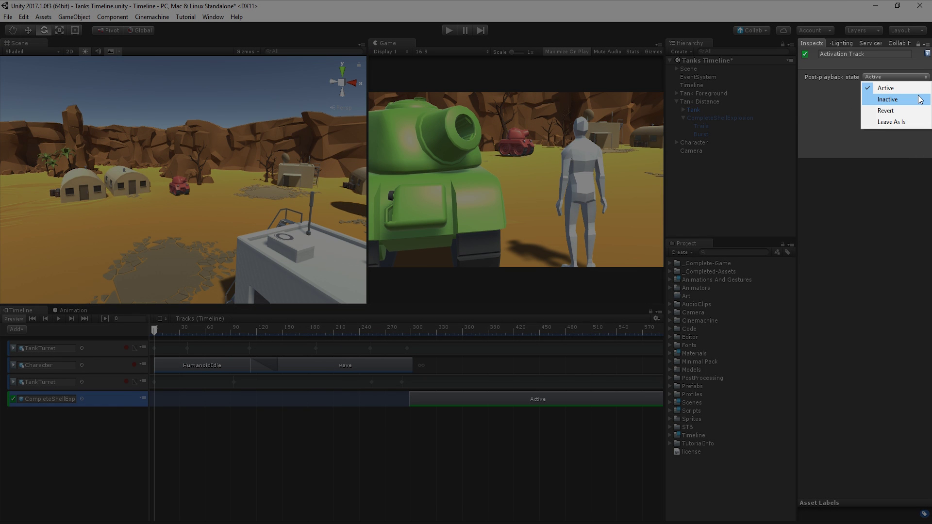
left_click(920, 99)
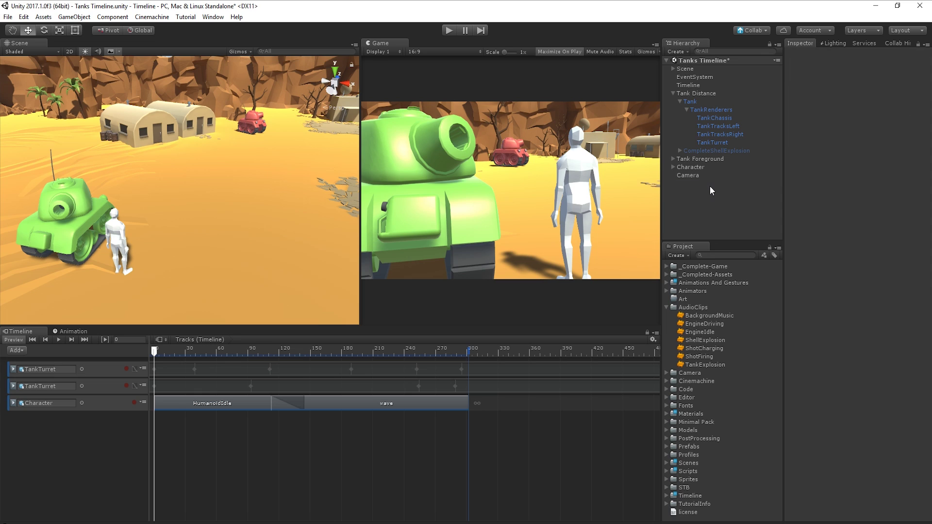
- Create an empty GameObject in the Hierarchy and place it below Camera
right_click(710, 185)
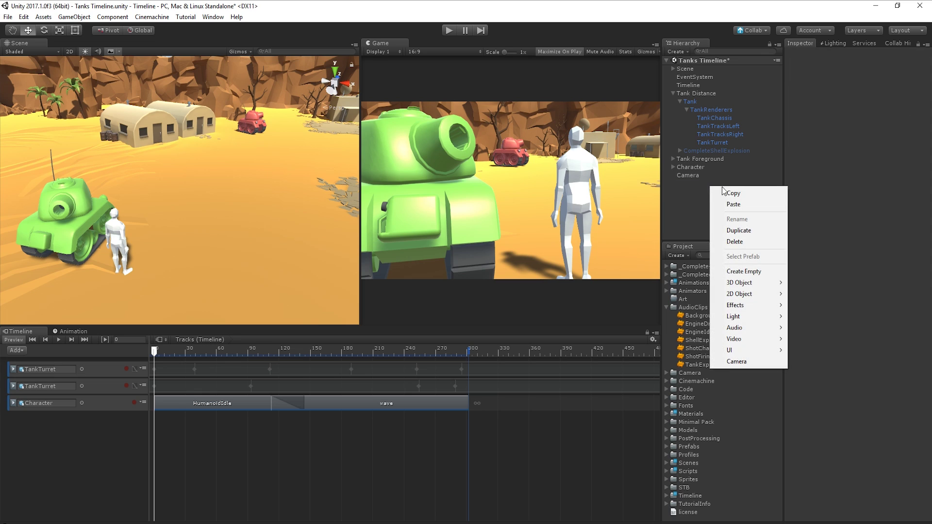
left_click(724, 270)
mouse_move(718, 183)
left_mouse_down()
mouse_move(735, 181)
mouse_move(702, 185)
left_mouse_up()
- Preview and scrub the turret animation, then select the first TankTurret track
left_click(162, 348)
left_click_drag(188, 348, 115, 351)
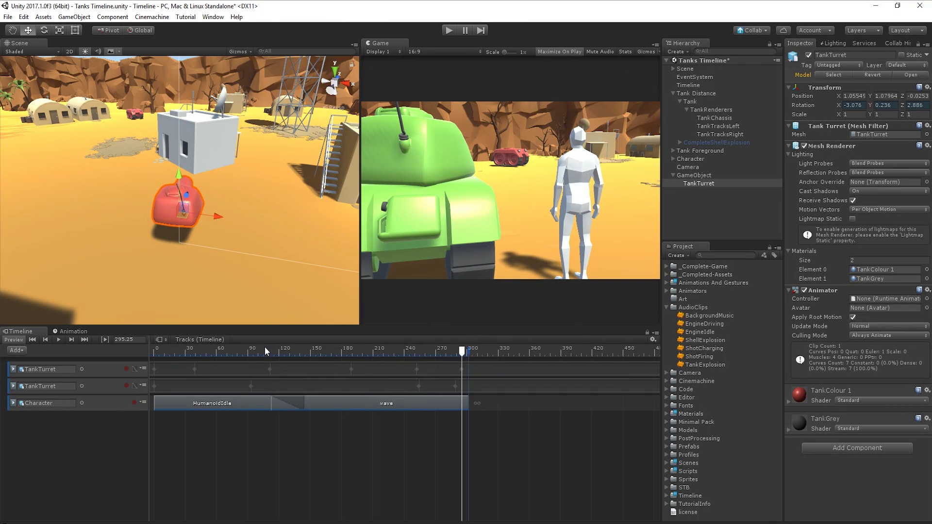
left_click(99, 371)
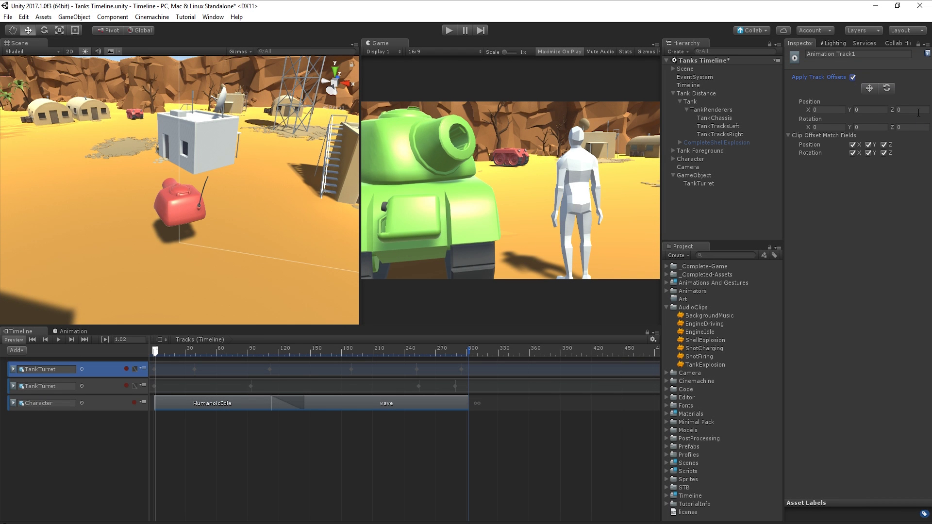
- Set the track's position offset to Z 23 and X about -11.85
left_click(910, 110)
type("23")
left_click_drag(808, 109, 787, 107)
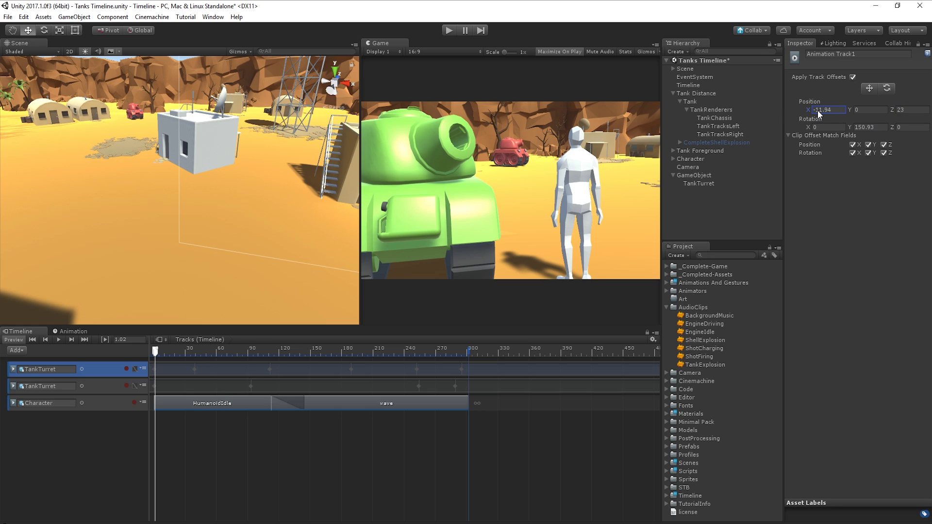
type("-12")
left_click_drag(817, 110, 819, 110)
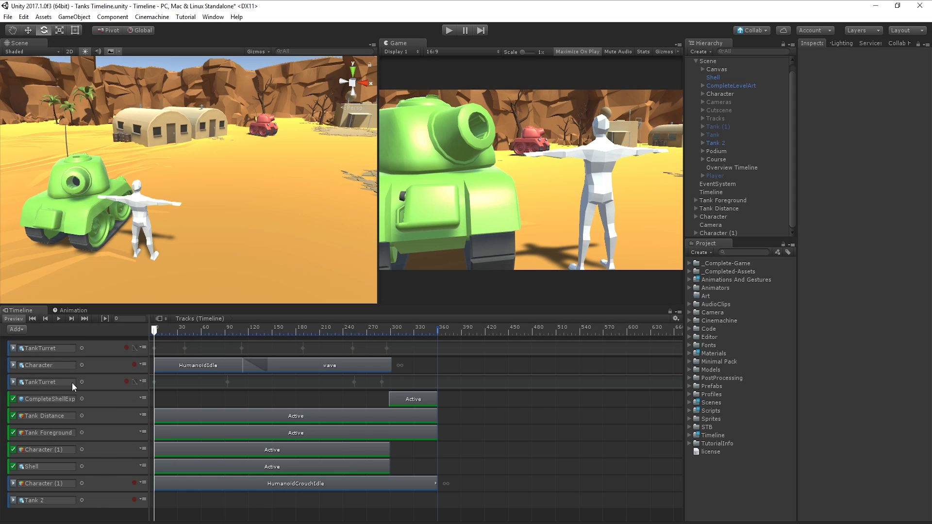
- Add an 'Activation Tracks' group and move Tank Distance and Tank Foreground into it
left_click(19, 328)
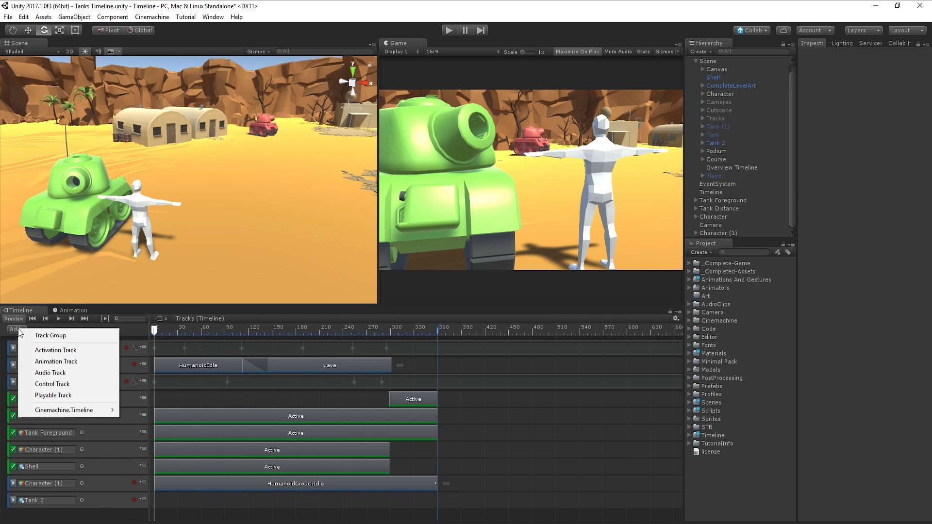
left_click(95, 334)
type("A")
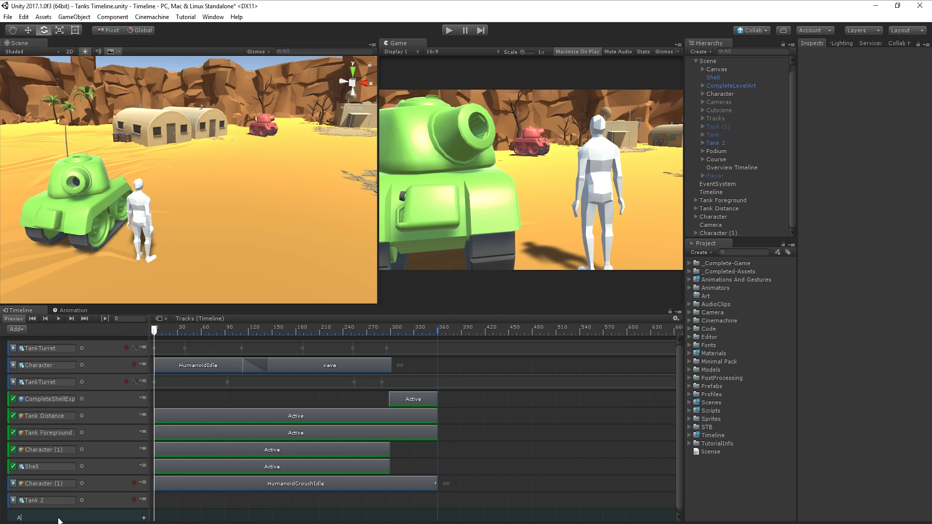
type("dtivation Tracks")
key("Return")
left_click(117, 417)
left_click_drag(116, 418, 82, 519)
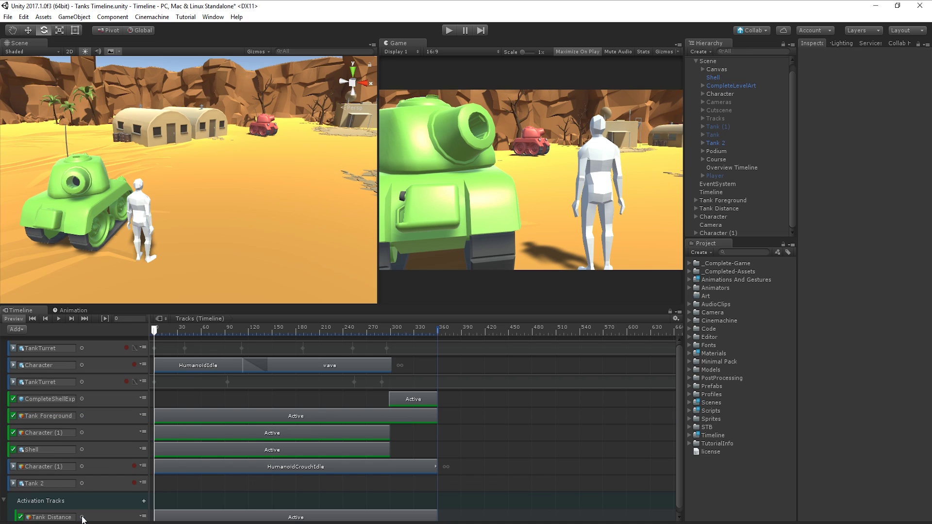
left_click_drag(91, 415, 96, 499)
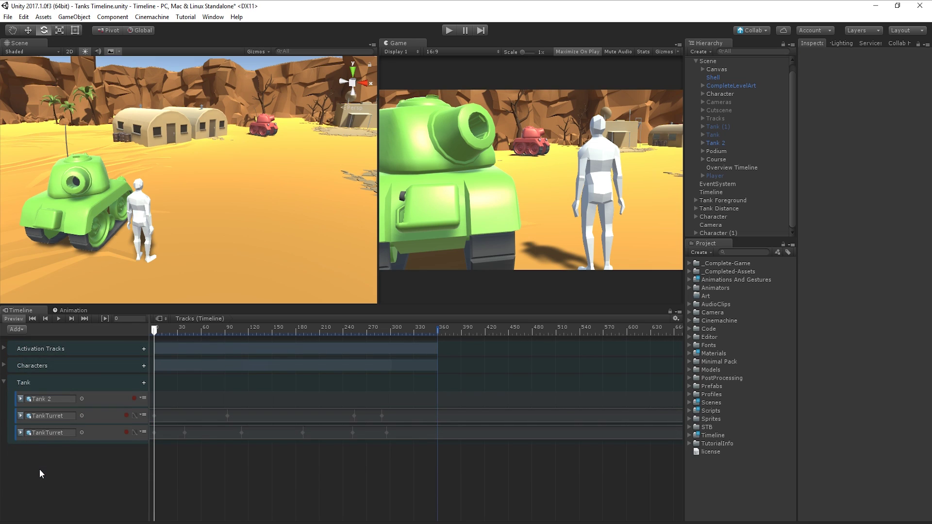
- Collapse the Tank and Characters groups and turn off timeline preview
left_click(143, 383)
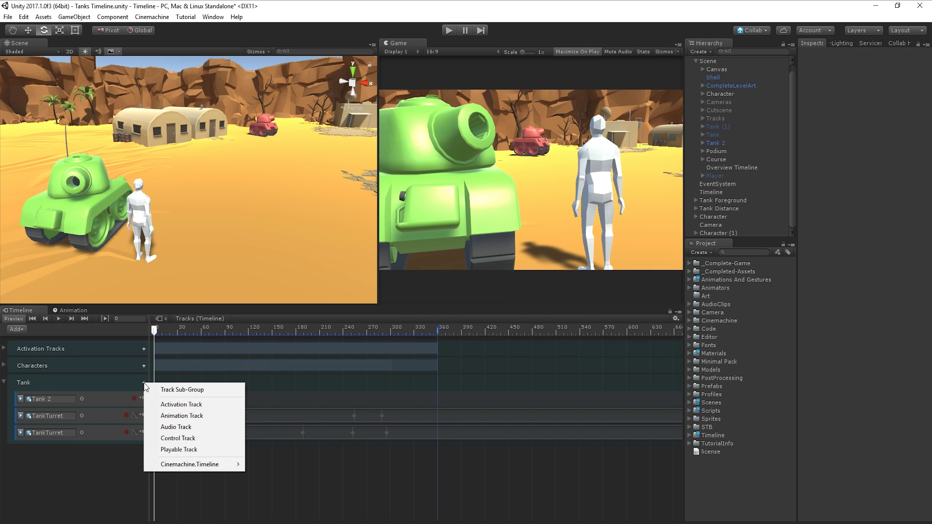
left_click(14, 389)
left_click(5, 382)
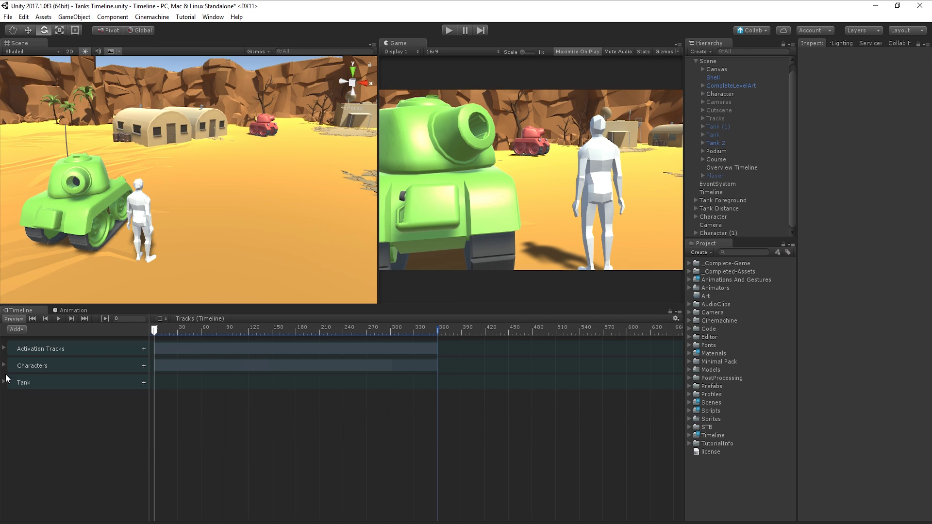
left_click(4, 365)
left_click(5, 366)
left_click(37, 423)
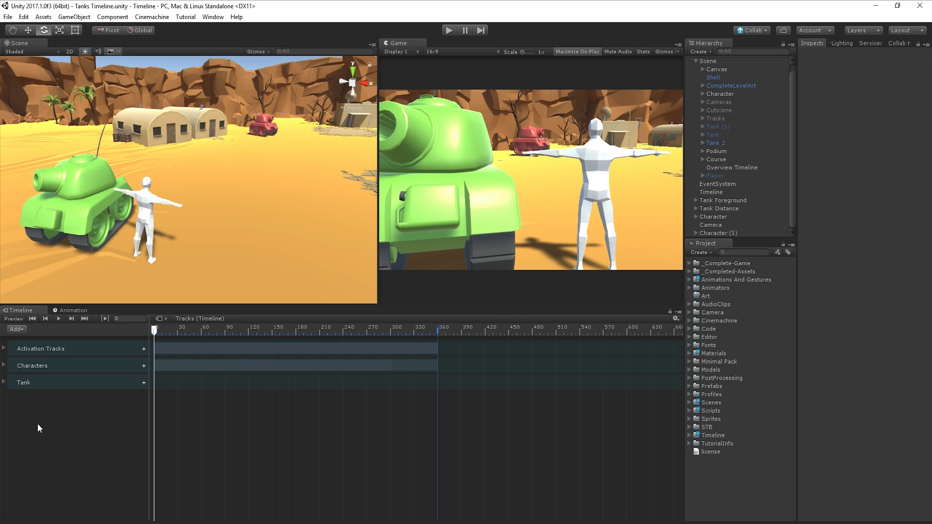
- Drag BackgroundMusic from the AudioClips folder into the timeline as an audio track, then play
left_click(690, 304)
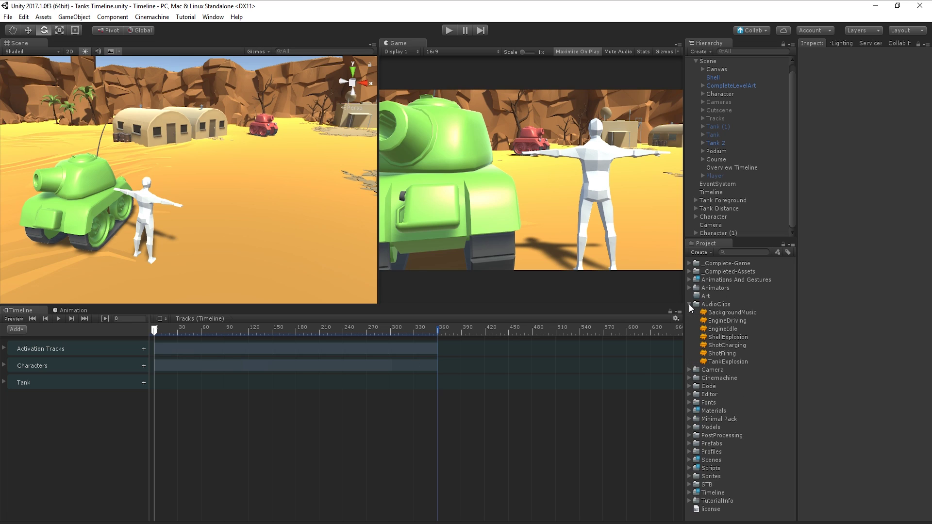
left_click(733, 314)
left_click_drag(735, 316, 105, 401)
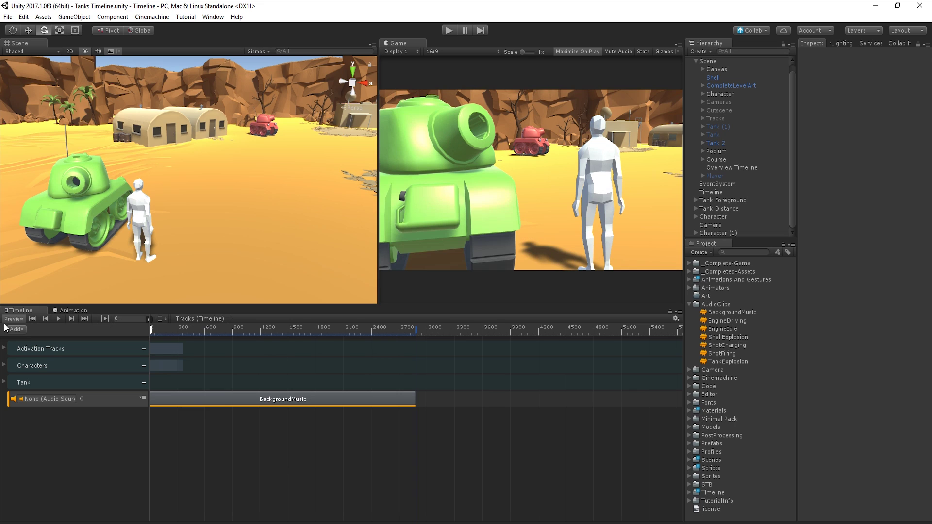
left_click(448, 31)
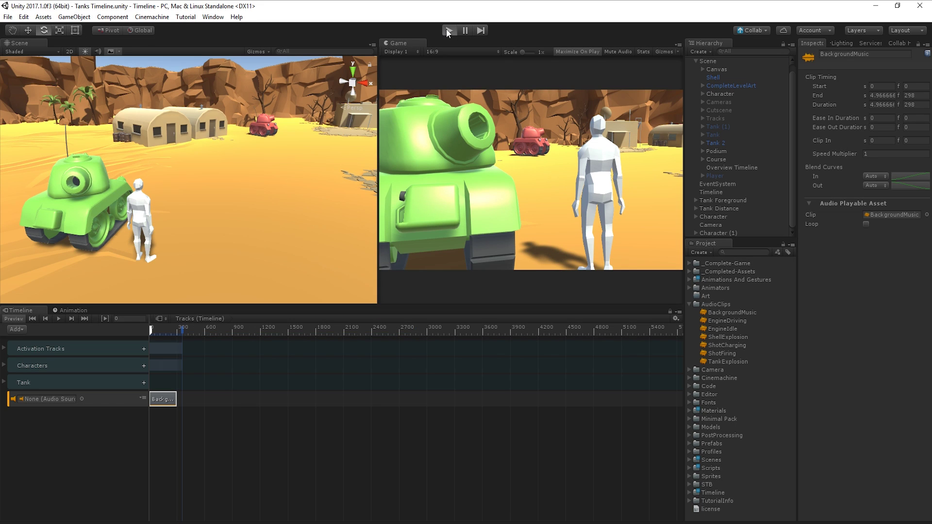